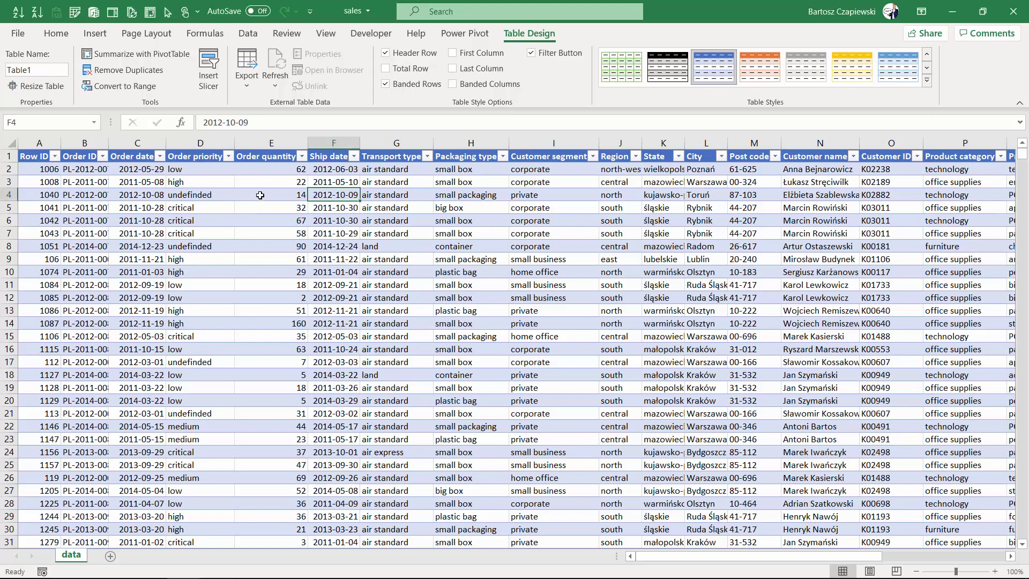
# Create a pivot table on a new sheet with Region as rows and Sum of Sales as values
pyautogui.click(259, 195)
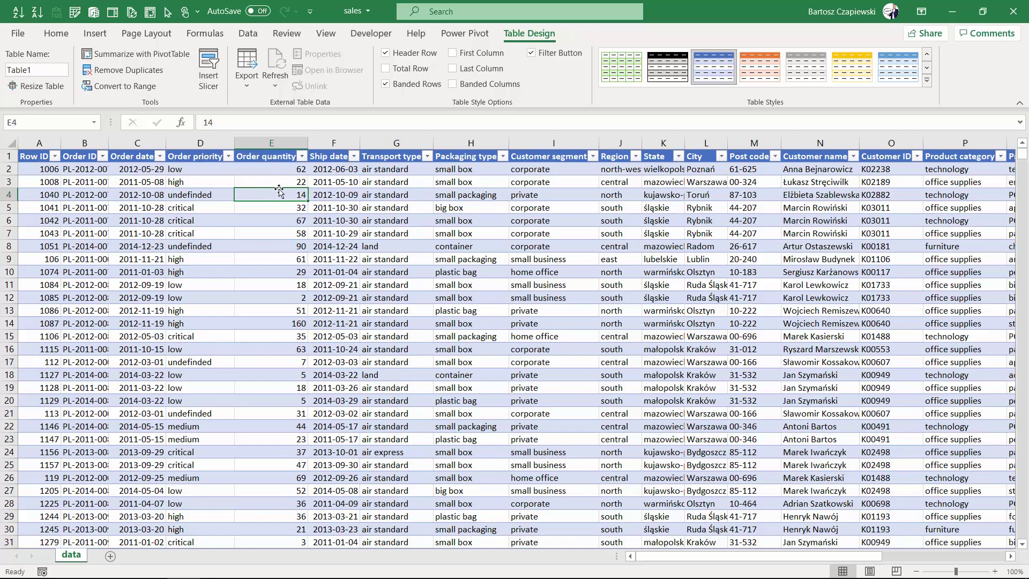
pyautogui.click(100, 34)
pyautogui.click(19, 65)
pyautogui.click(461, 361)
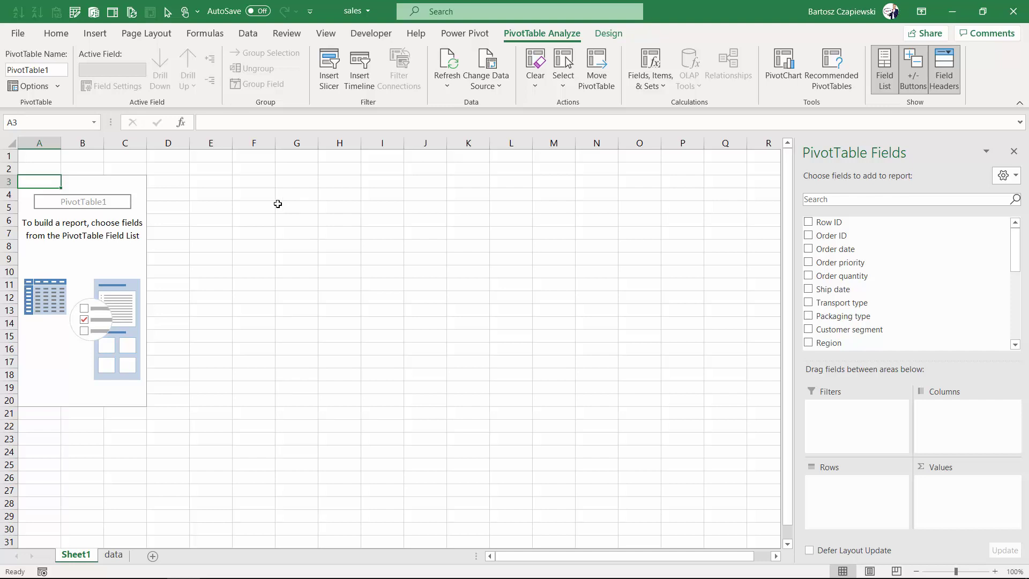
pyautogui.scroll(-1, 902, 292)
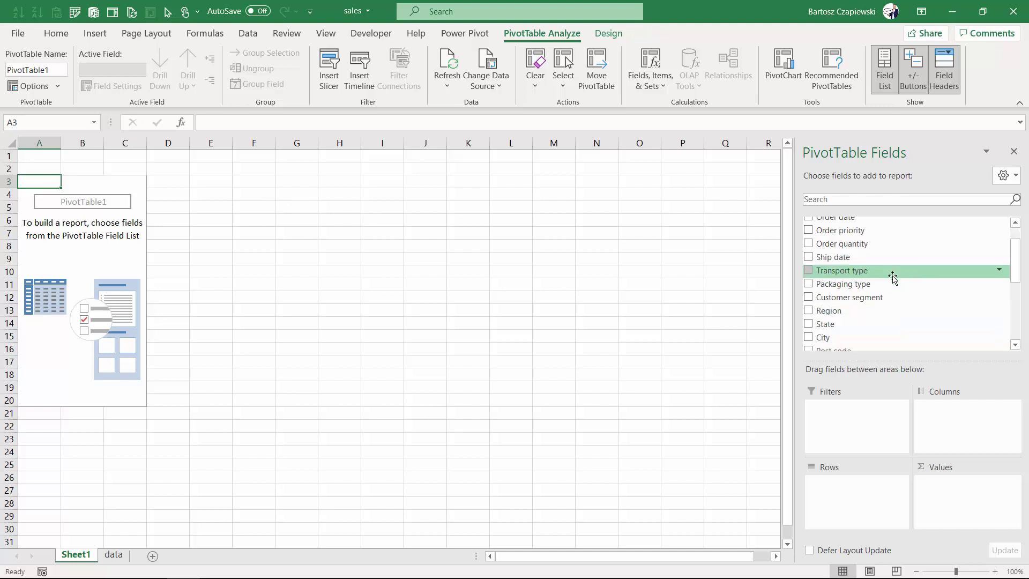
pyautogui.click(808, 310)
pyautogui.scroll(-3, 810, 316)
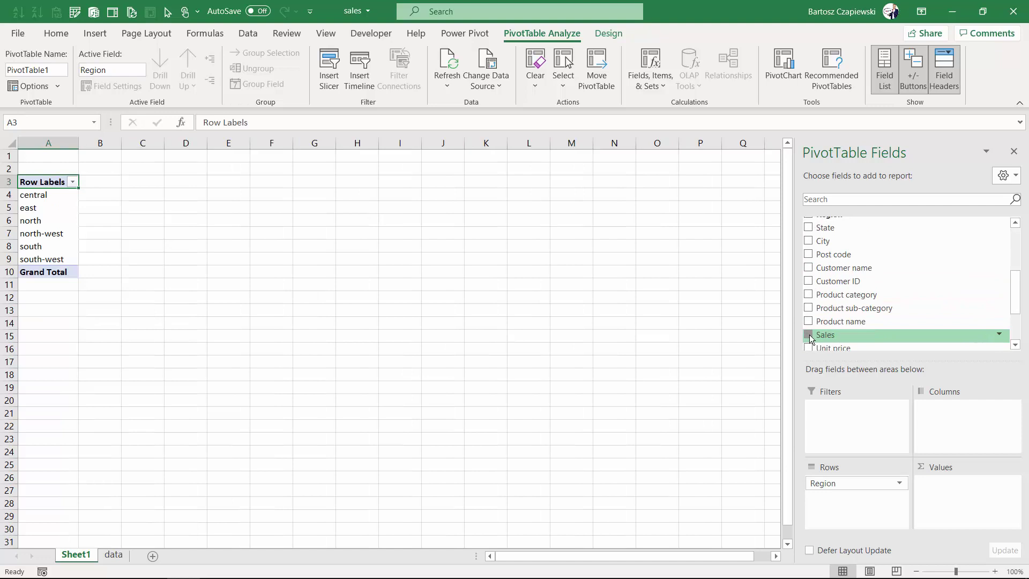
pyautogui.click(808, 334)
# Format the Sum of Sales values with the 1000 separator
pyautogui.click(125, 195)
pyautogui.rightClick(125, 194)
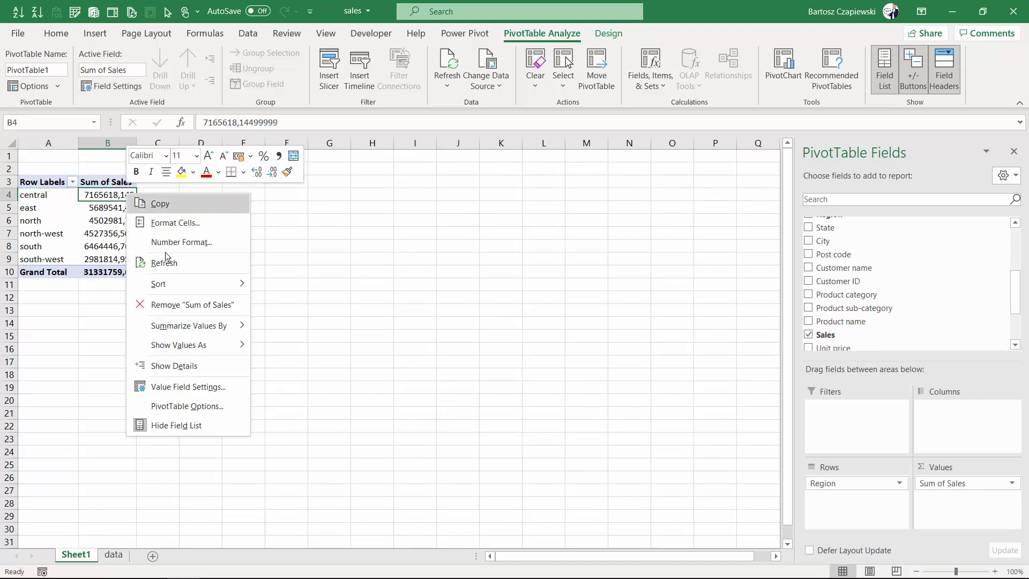
pyautogui.click(177, 241)
pyautogui.click(133, 176)
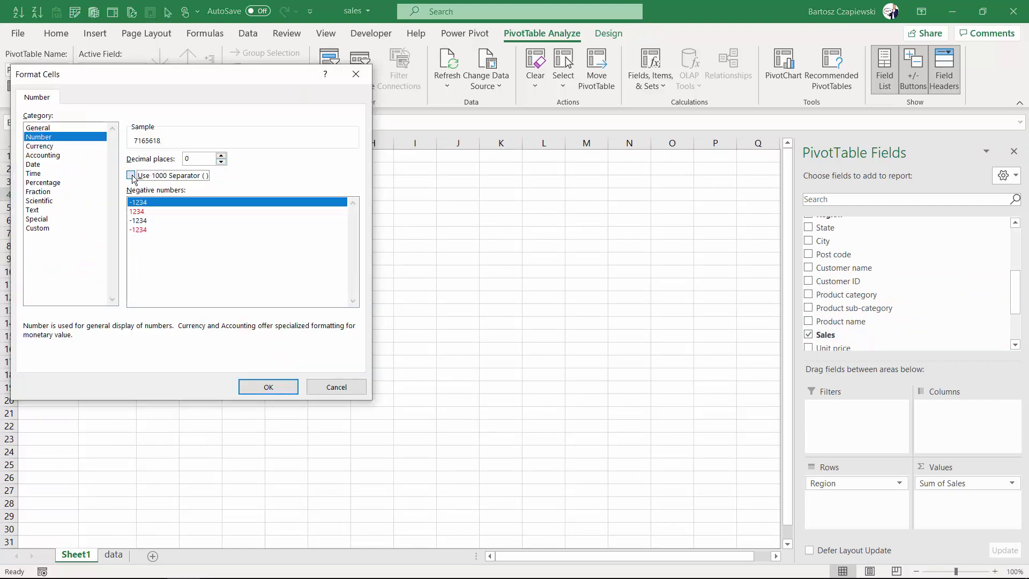
pyautogui.click(268, 387)
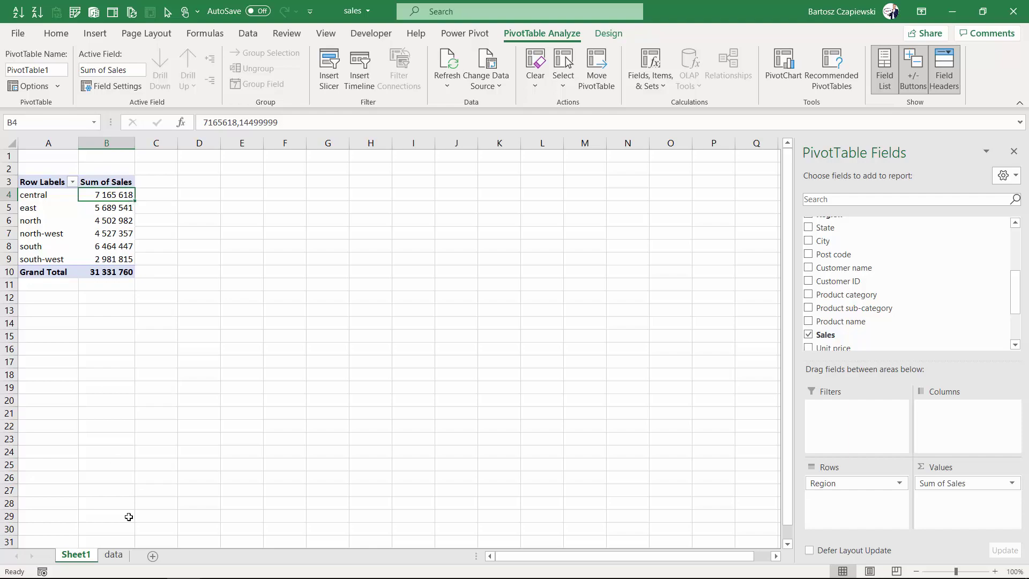
# Switch back to the data sheet and scroll to its right side
pyautogui.click(112, 554)
pyautogui.moveTo(790, 557); pyautogui.dragTo(912, 558)
pyautogui.scroll(1, 916, 221)
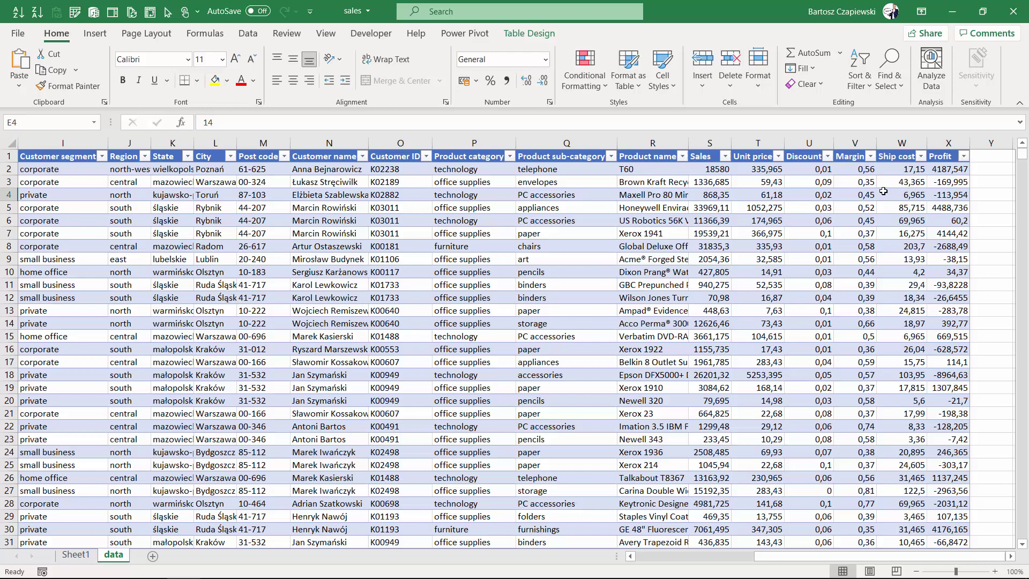
pyautogui.click(988, 169)
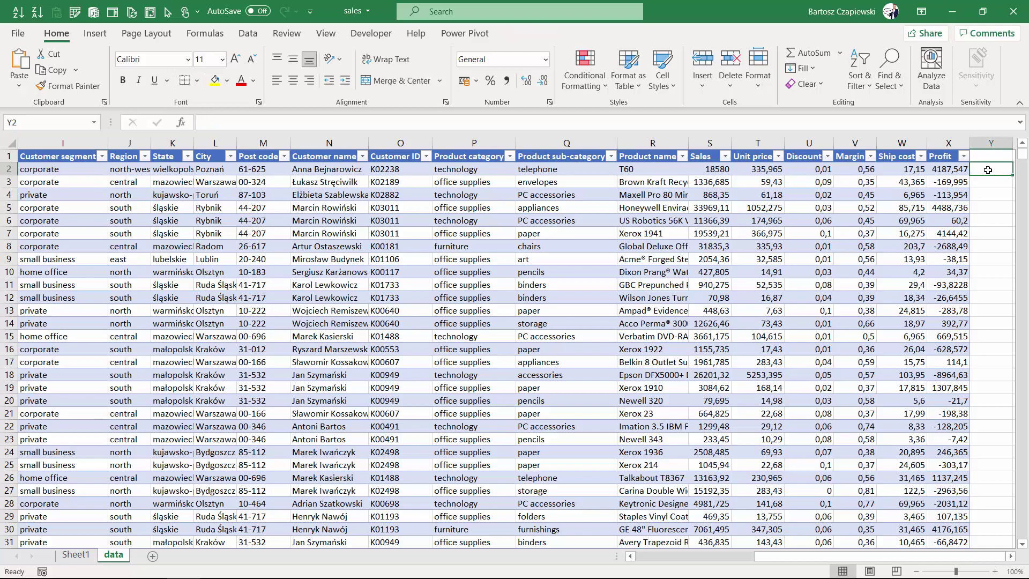
pyautogui.write('=')
pyautogui.press('Left')
pyautogui.press('Left')
pyautogui.press('Left')
pyautogui.press('Left')
pyautogui.press('Left')
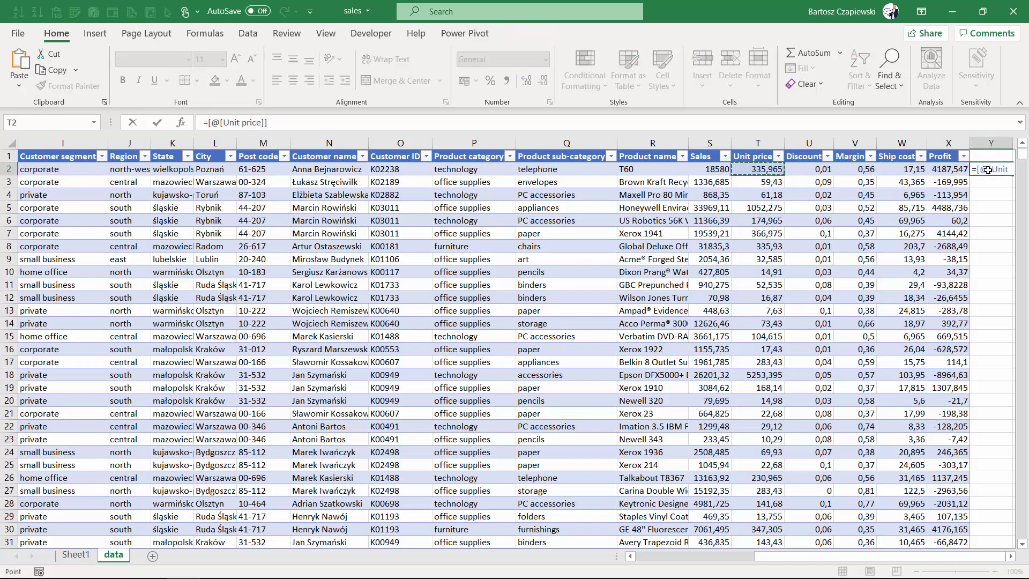
pyautogui.press('Left')
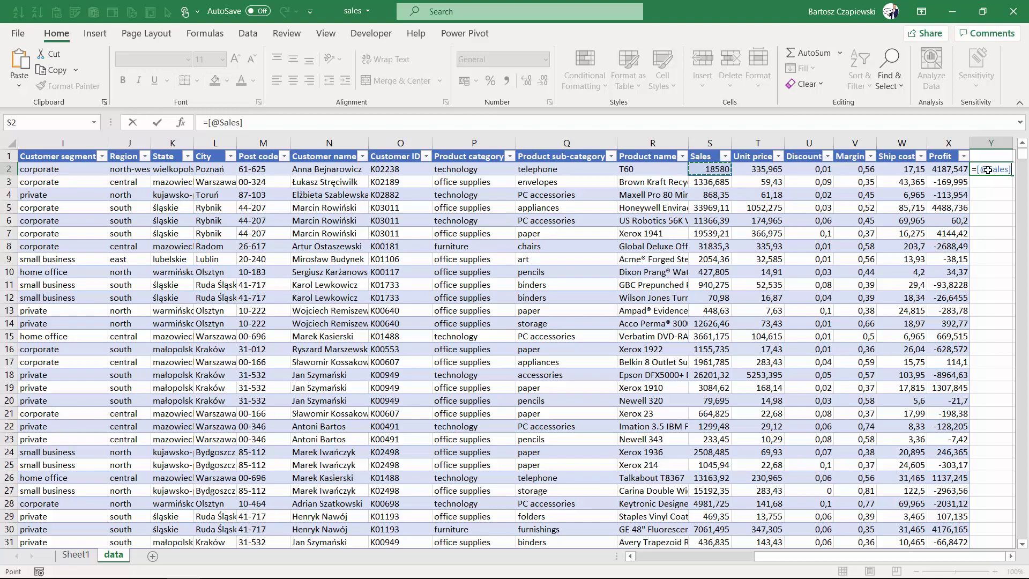
pyautogui.write('*1,23')
pyautogui.press('Return')
# Rename the new column's header to 'Gross Sales'
pyautogui.press('Up')
pyautogui.press('Up')
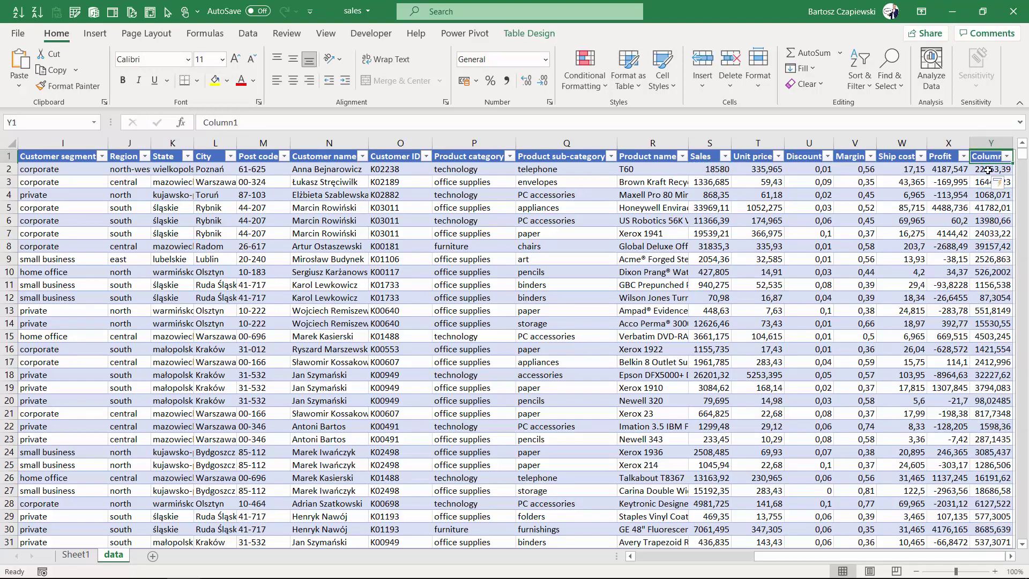
pyautogui.write('Gr')
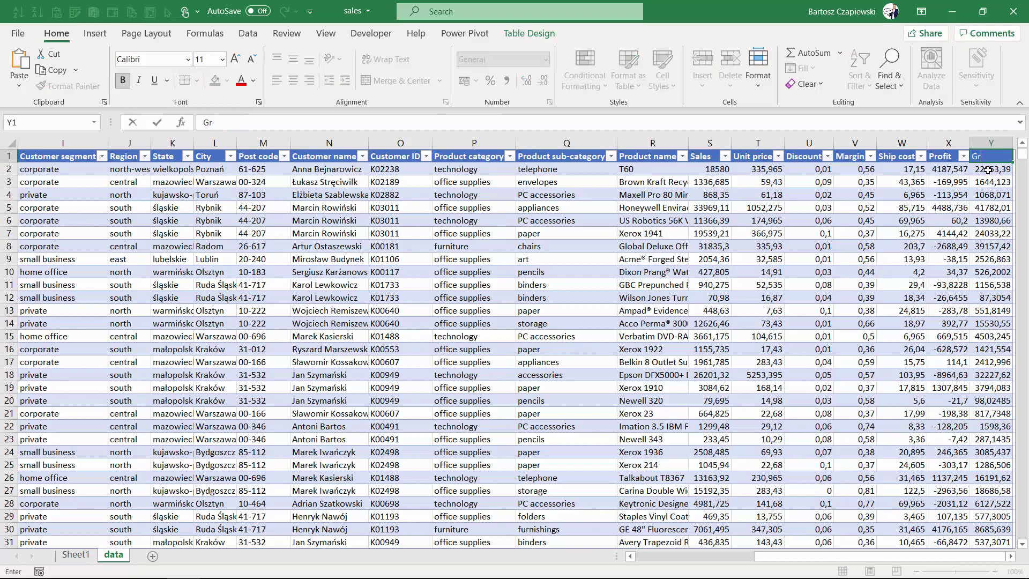
pyautogui.write('oss Sales')
pyautogui.press('Return')
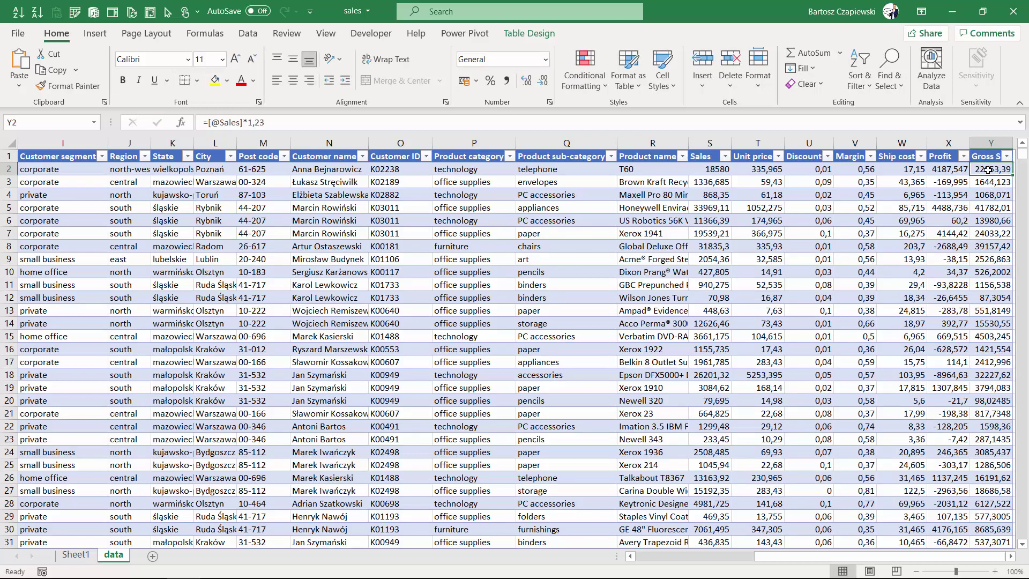
# Refresh the Sheet1 pivot table, then add Gross Sales to Values and remove it again
pyautogui.click(76, 554)
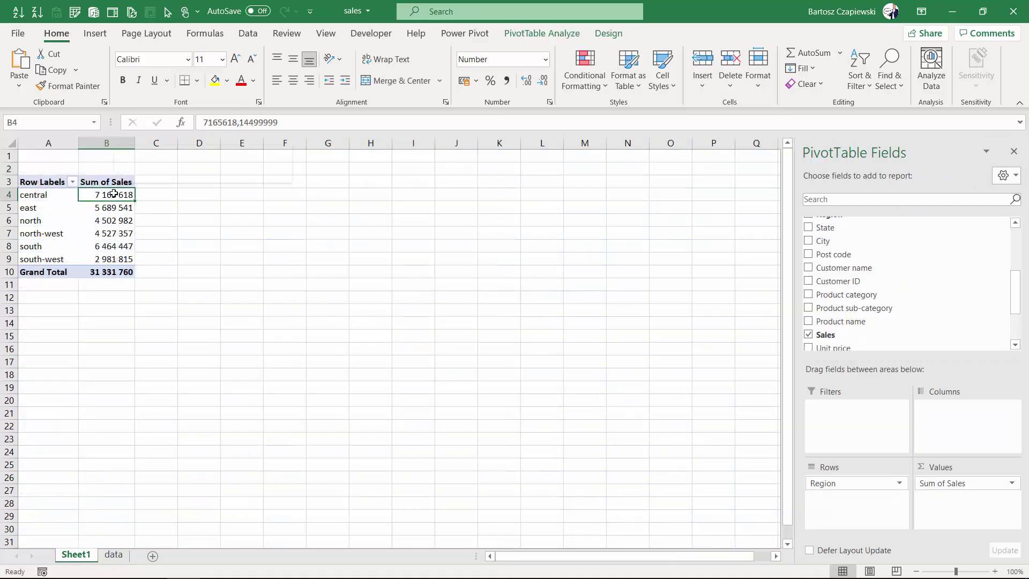
pyautogui.rightClick(113, 194)
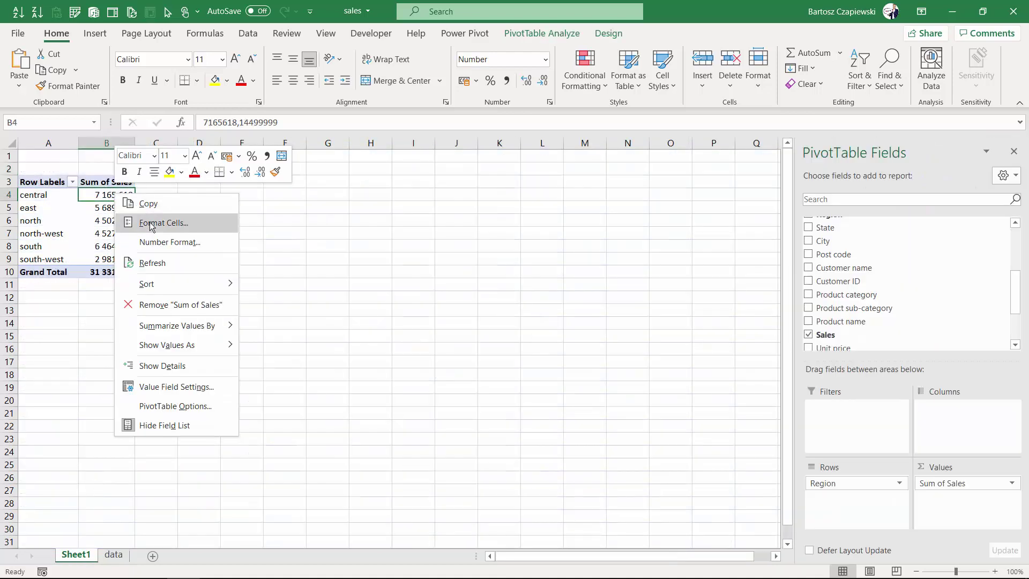
pyautogui.click(163, 267)
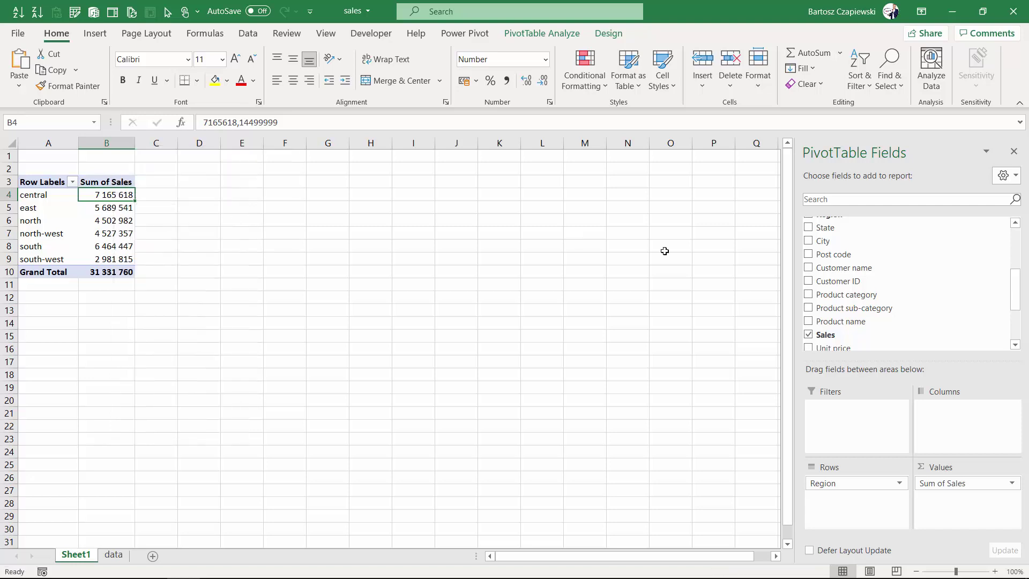
pyautogui.scroll(-3, 887, 272)
pyautogui.moveTo(858, 325); pyautogui.dragTo(945, 506)
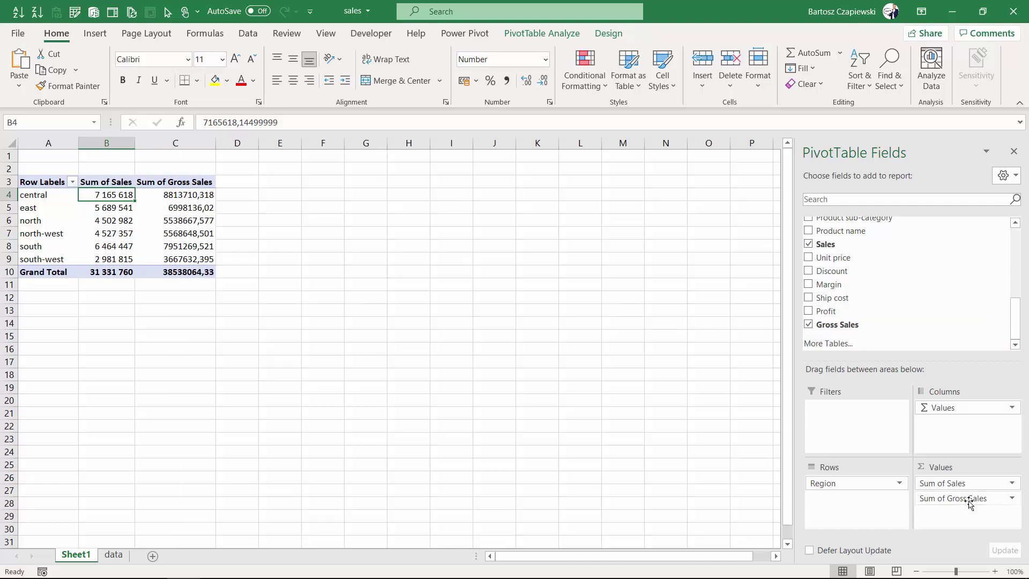
pyautogui.moveTo(970, 504); pyautogui.dragTo(617, 358)
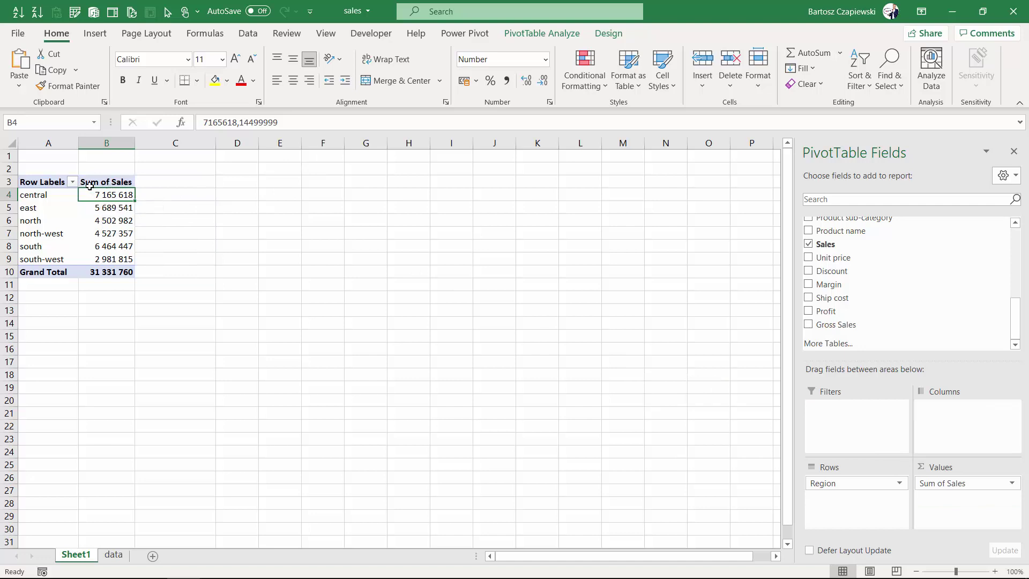
# Start a new calculated field named 'Gross Sales 2' from PivotTable Analyze
pyautogui.moveTo(105, 194)
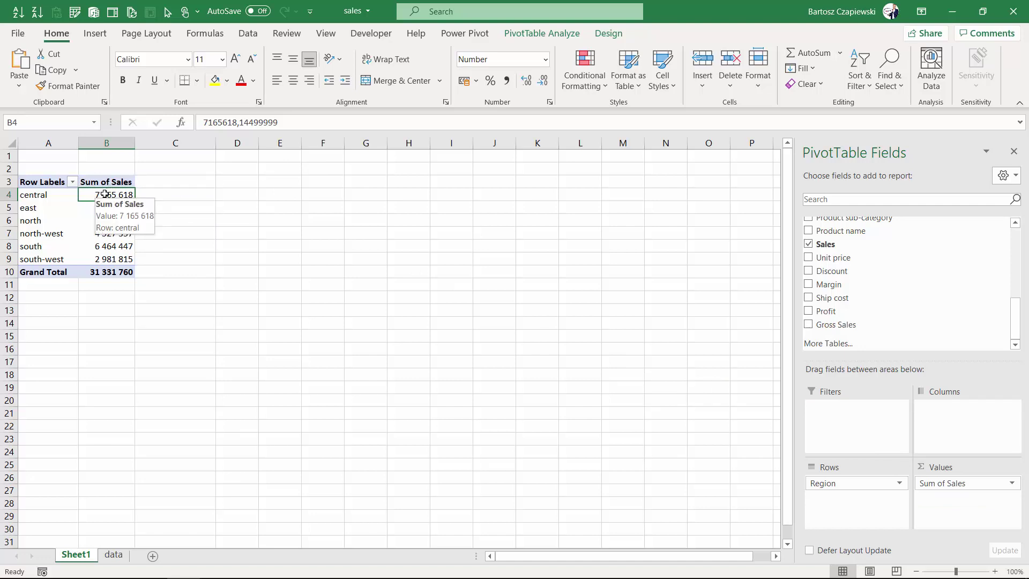
pyautogui.click(551, 35)
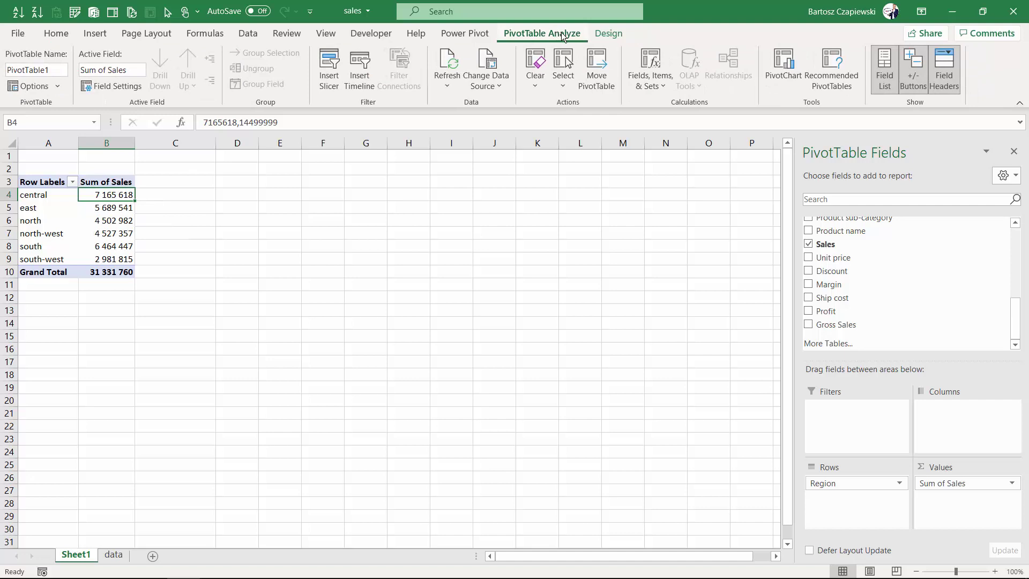
pyautogui.click(653, 80)
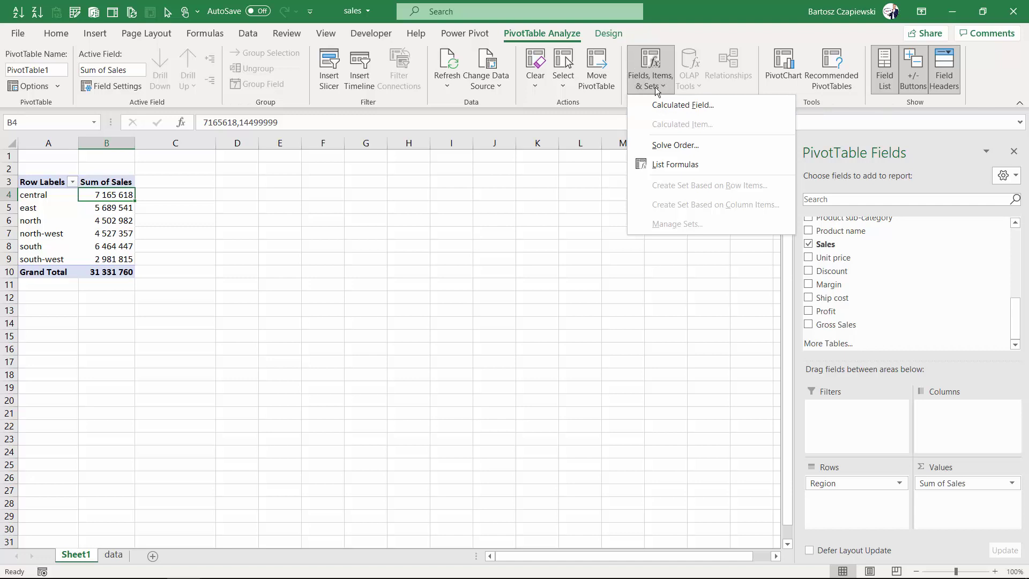
pyautogui.click(720, 104)
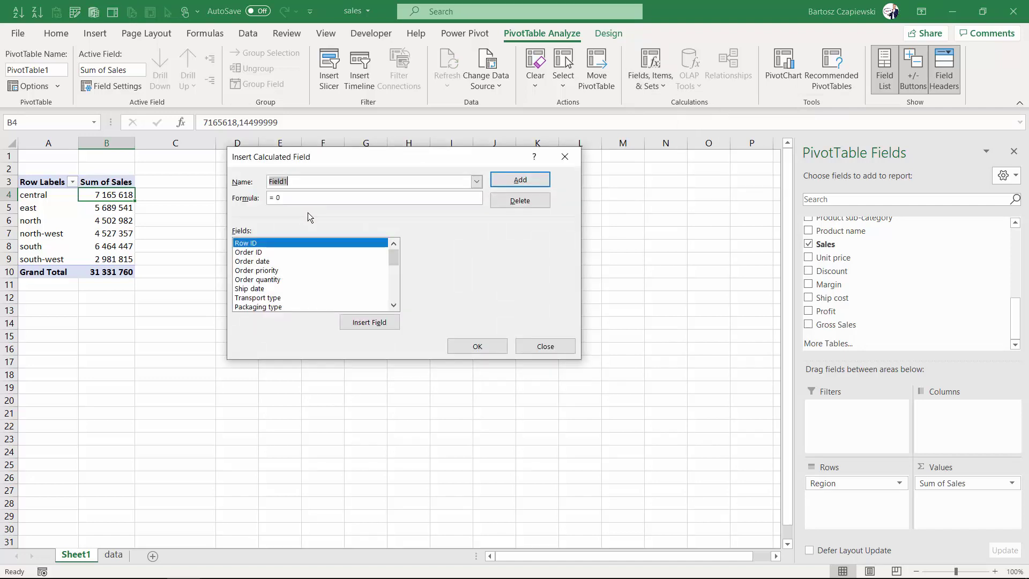
pyautogui.write('Gross Sales 2')
# Set the field's formula to Sales * 1,23, add it, and apply it to the pivot table
pyautogui.click(291, 196)
pyautogui.moveTo(394, 256); pyautogui.dragTo(394, 282)
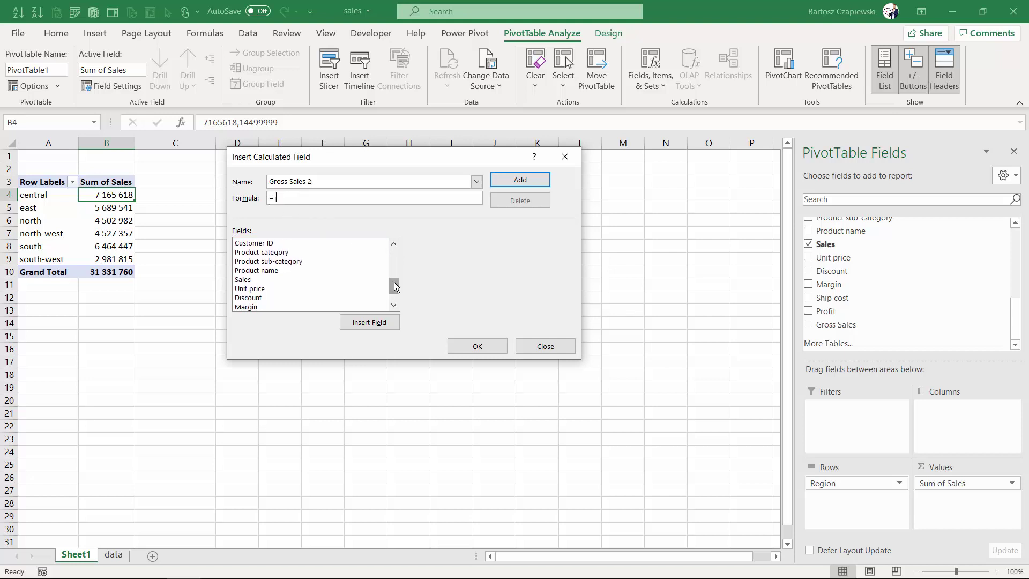
pyautogui.doubleClick(250, 279)
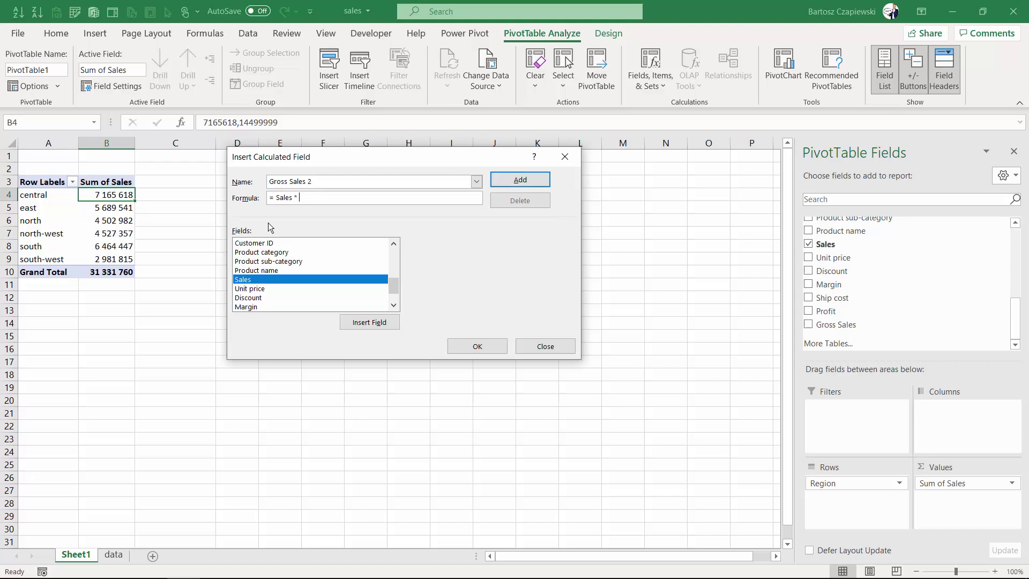
pyautogui.write('* 1,23')
pyautogui.click(522, 181)
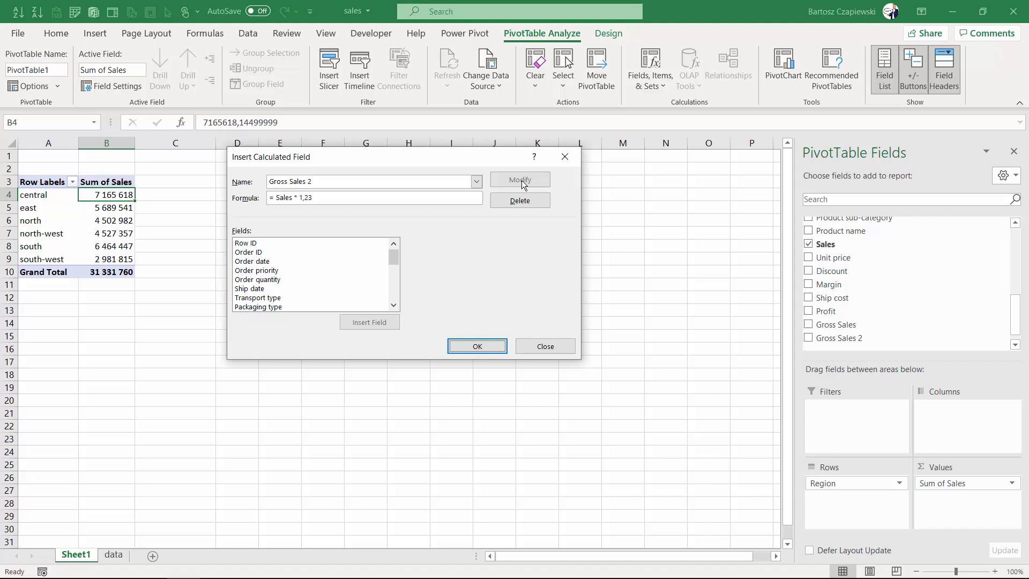
pyautogui.moveTo(396, 260); pyautogui.dragTo(397, 304)
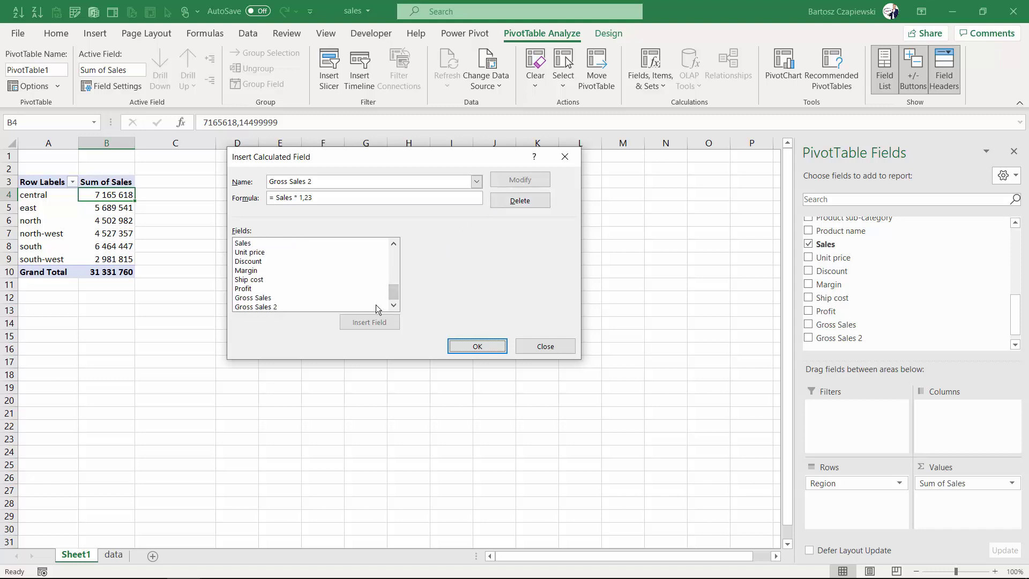
pyautogui.click(478, 346)
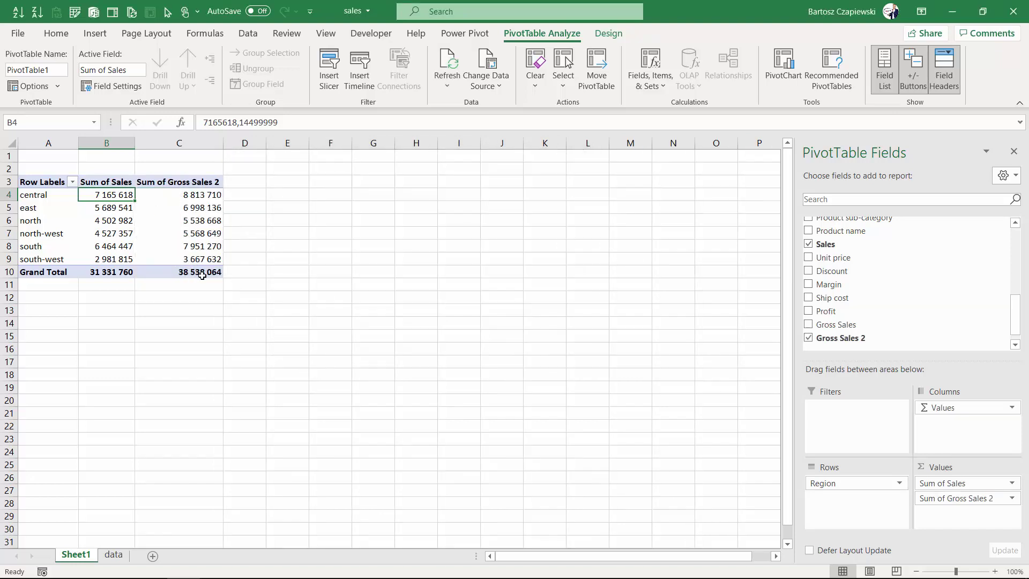
pyautogui.click(201, 195)
pyautogui.rightClick(201, 194)
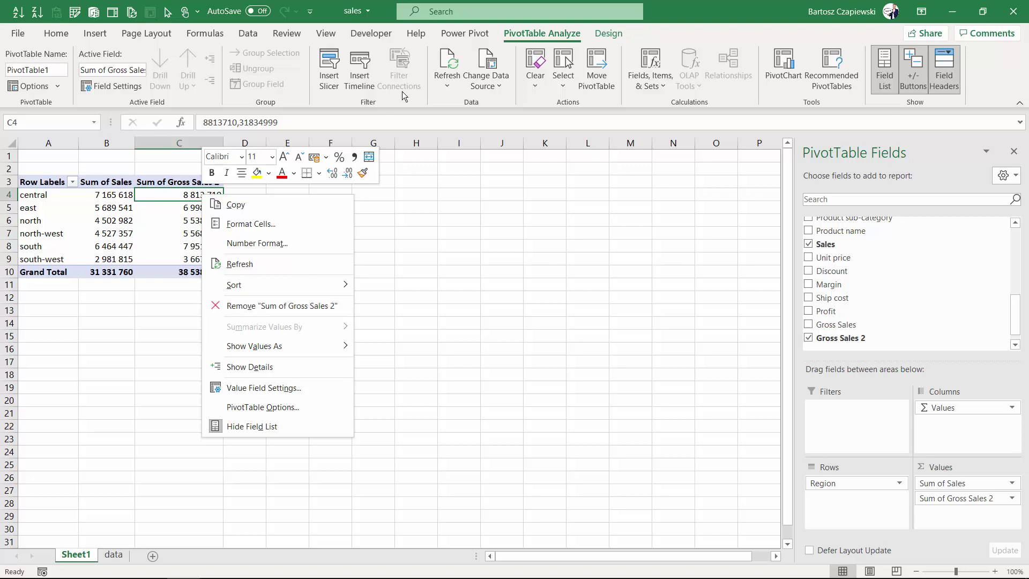
pyautogui.click(468, 31)
pyautogui.click(471, 32)
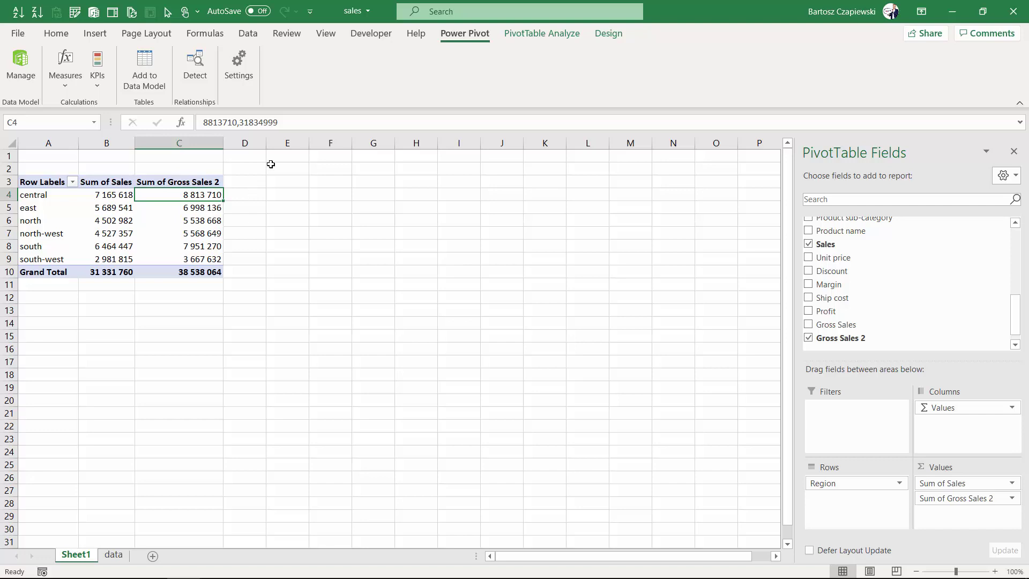
pyautogui.click(536, 33)
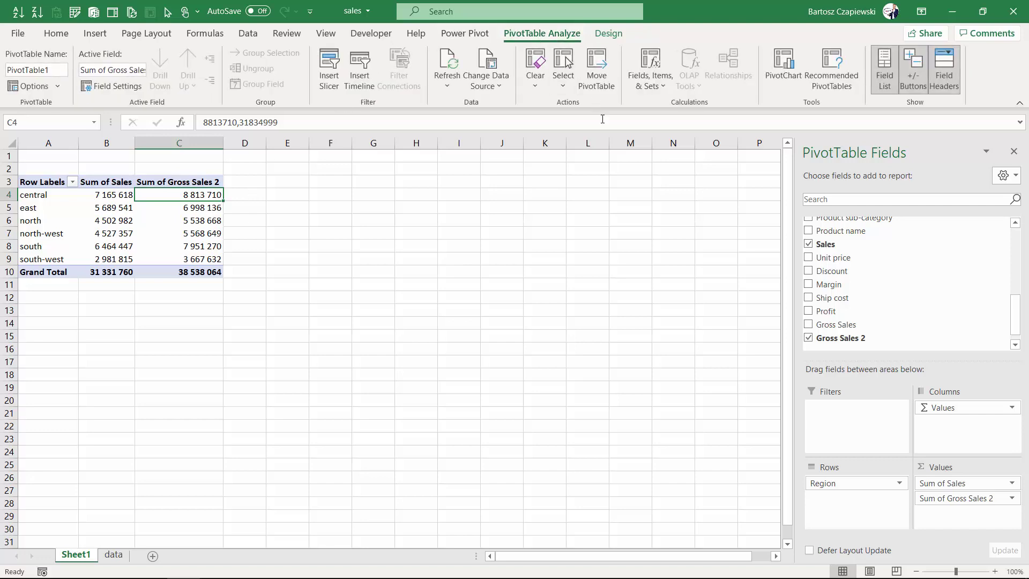
pyautogui.click(655, 91)
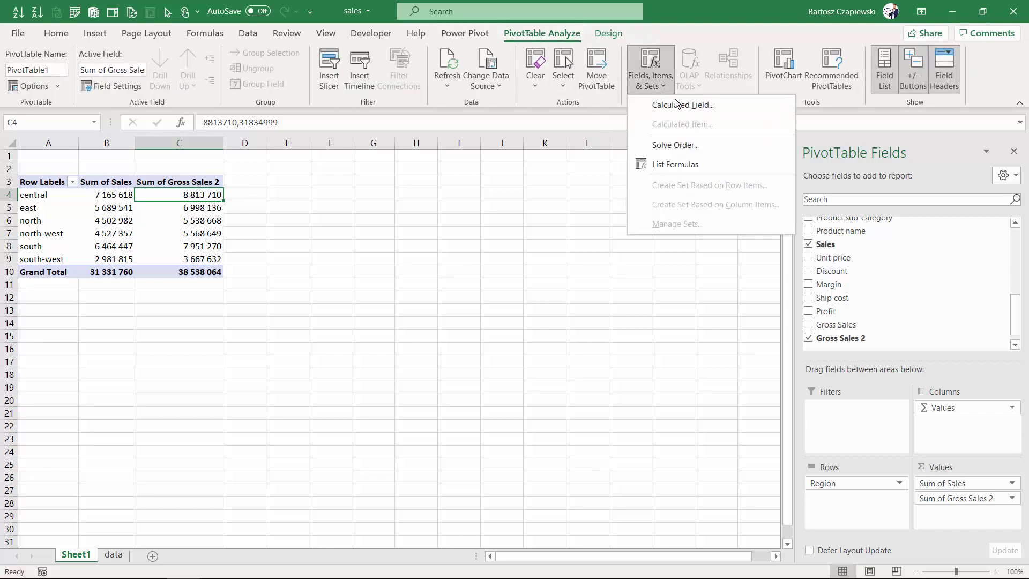
pyautogui.click(204, 192)
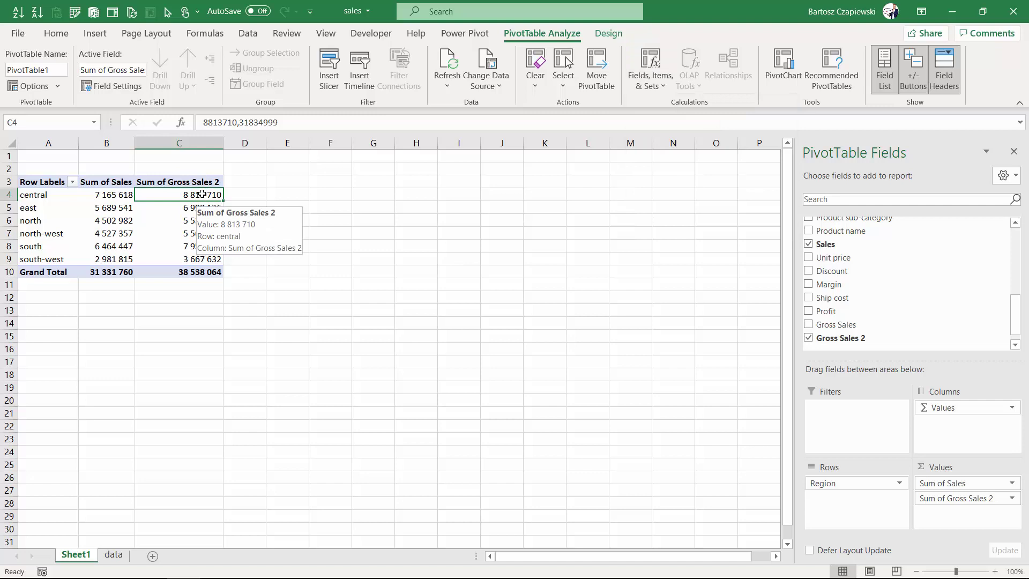
pyautogui.click(641, 86)
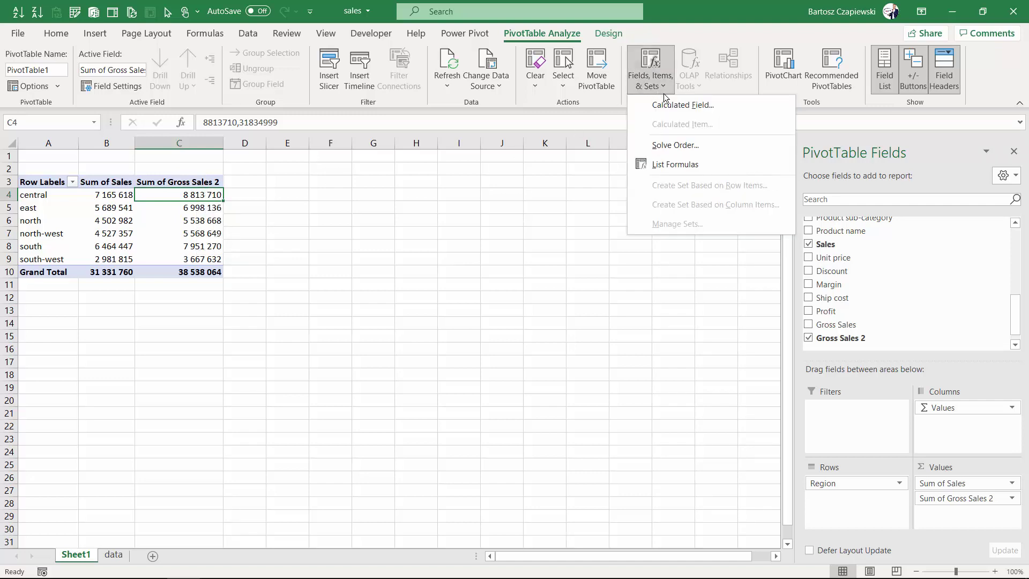
pyautogui.click(707, 104)
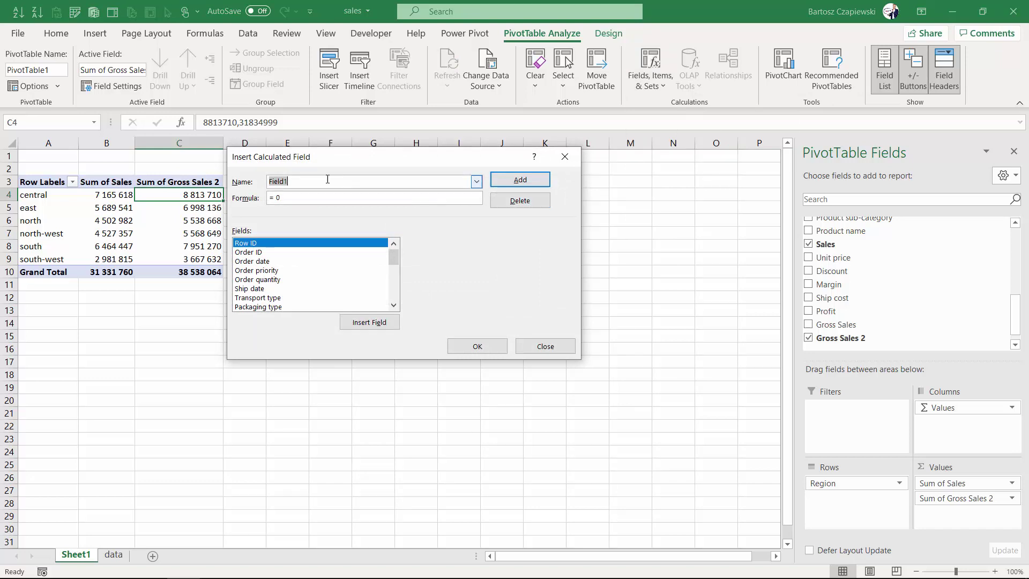
pyautogui.moveTo(380, 156); pyautogui.dragTo(475, 164)
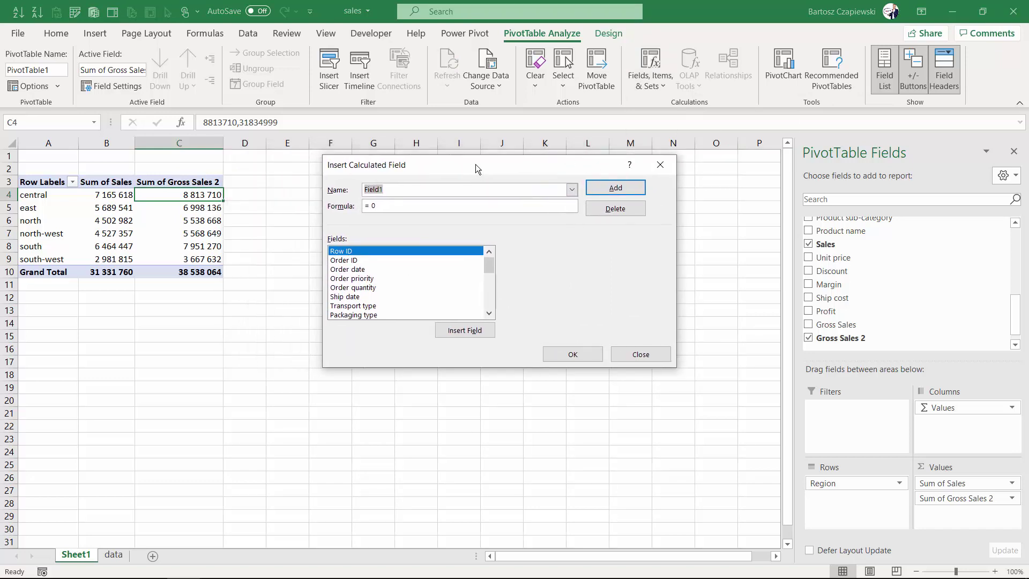
pyautogui.click(572, 192)
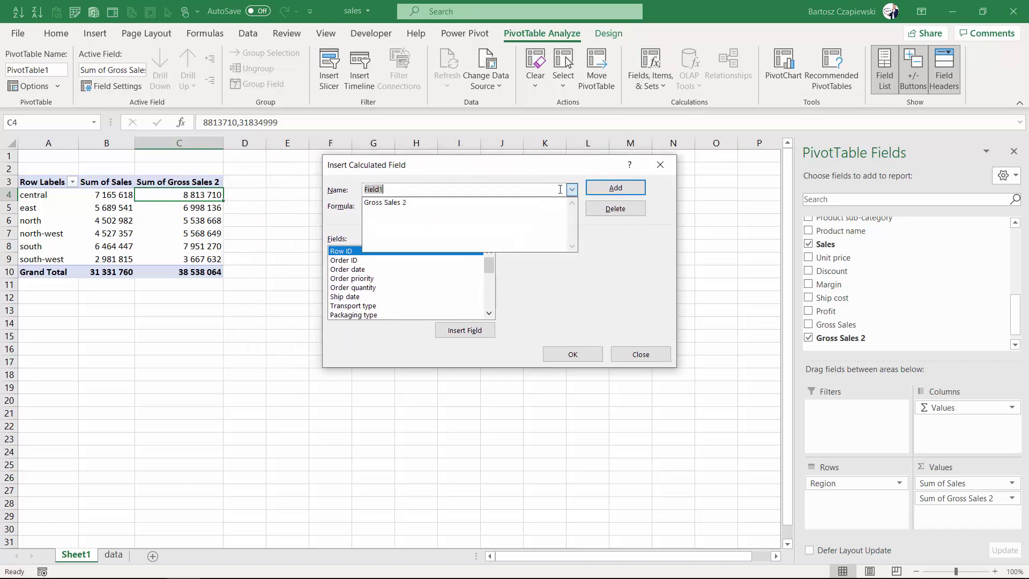
pyautogui.click(392, 203)
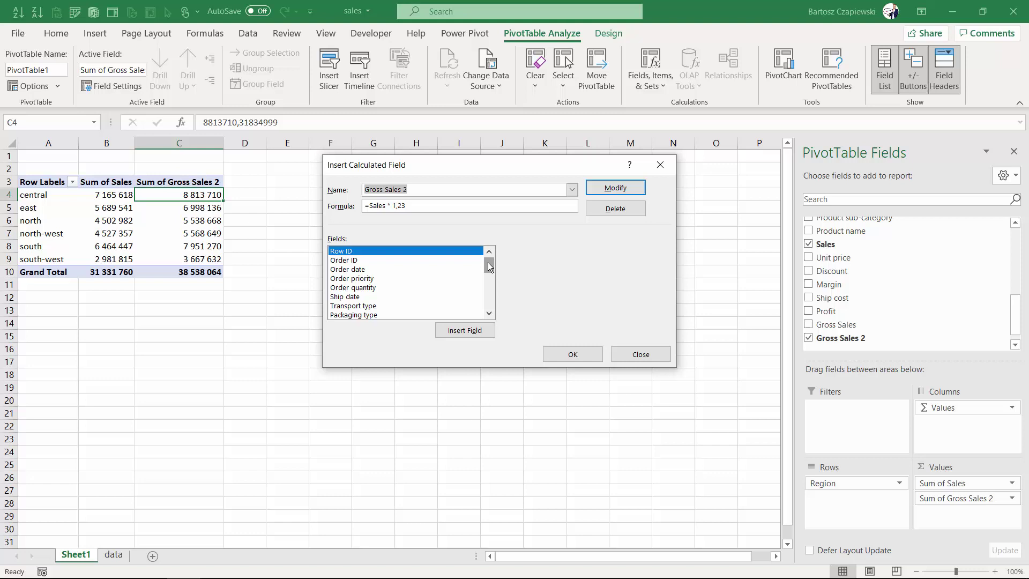
pyautogui.click(572, 189)
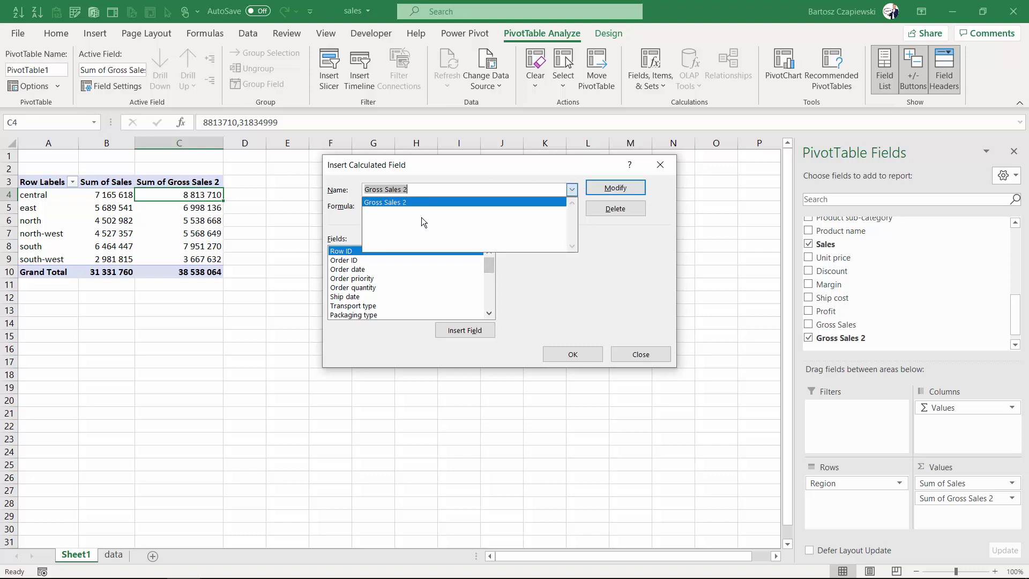
pyautogui.click(584, 278)
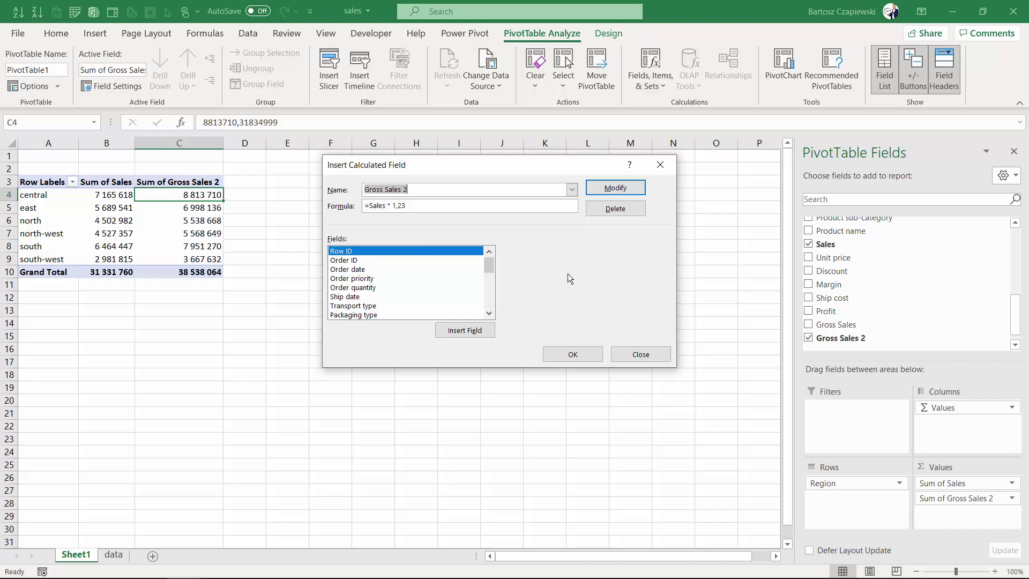
pyautogui.click(643, 354)
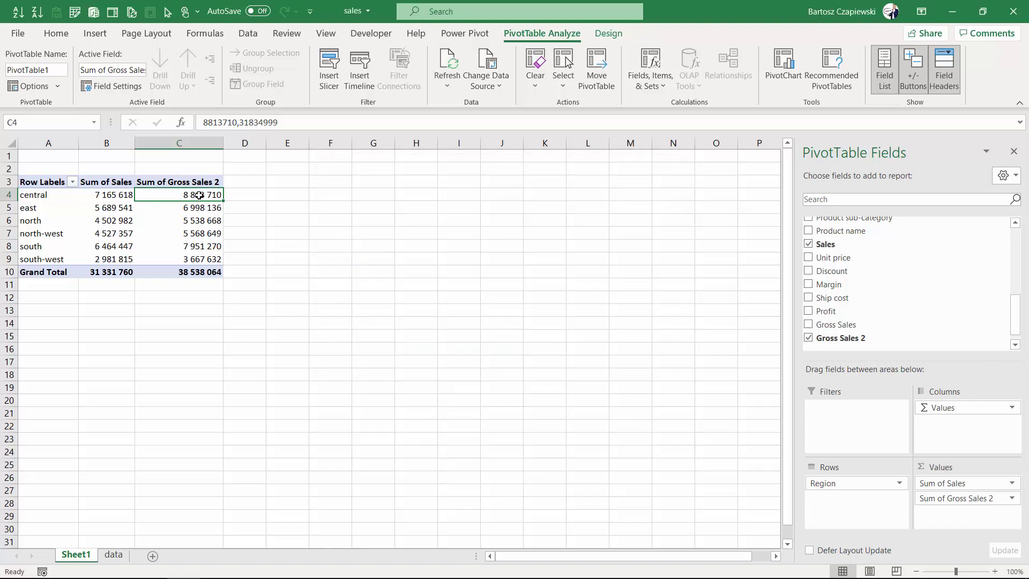
pyautogui.moveTo(199, 195)
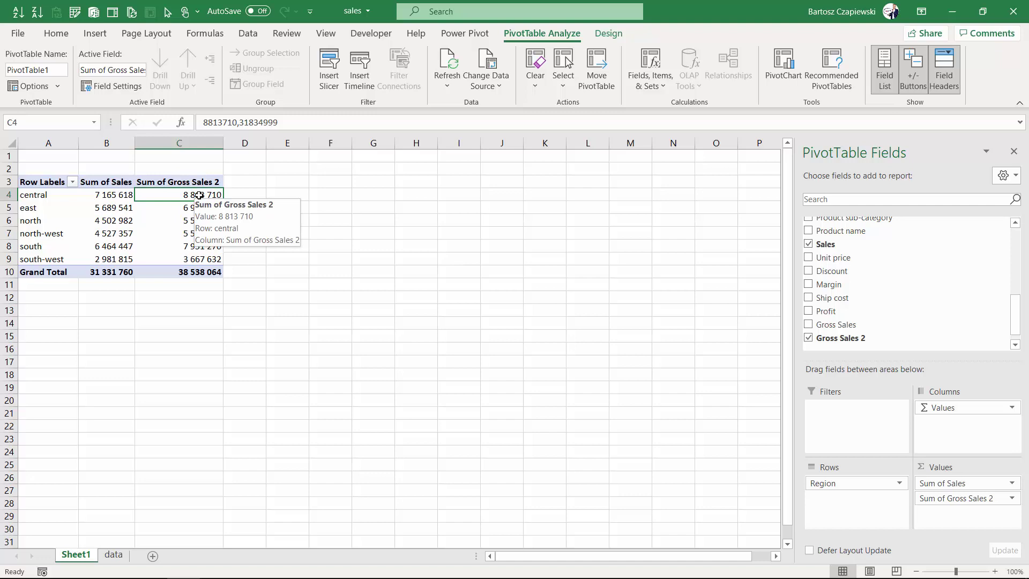